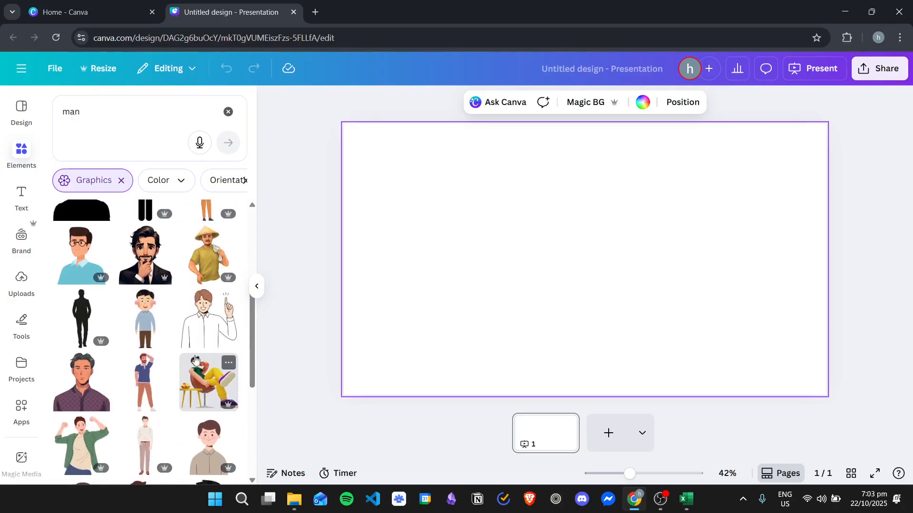
- Add the graphic of the man in the pink shirt to the page and centre it
scroll(205, 333, up, 4)
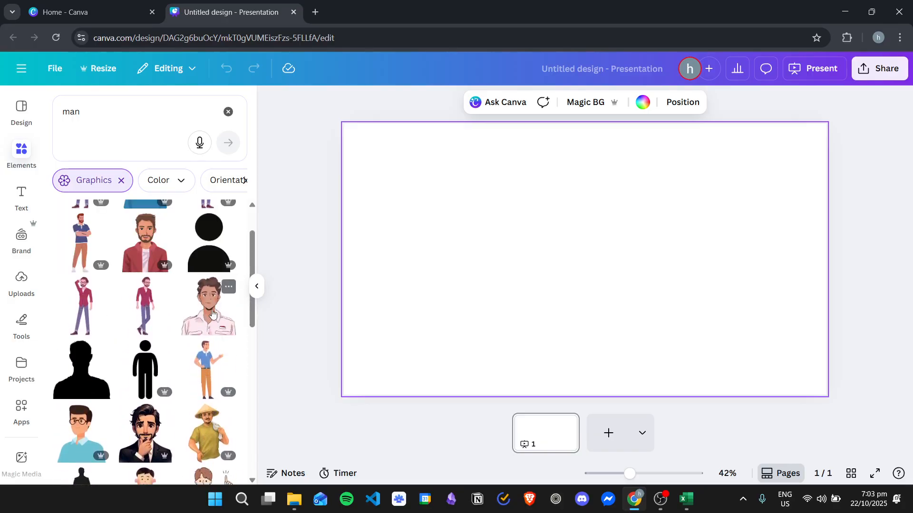
drag(218, 313, 528, 179)
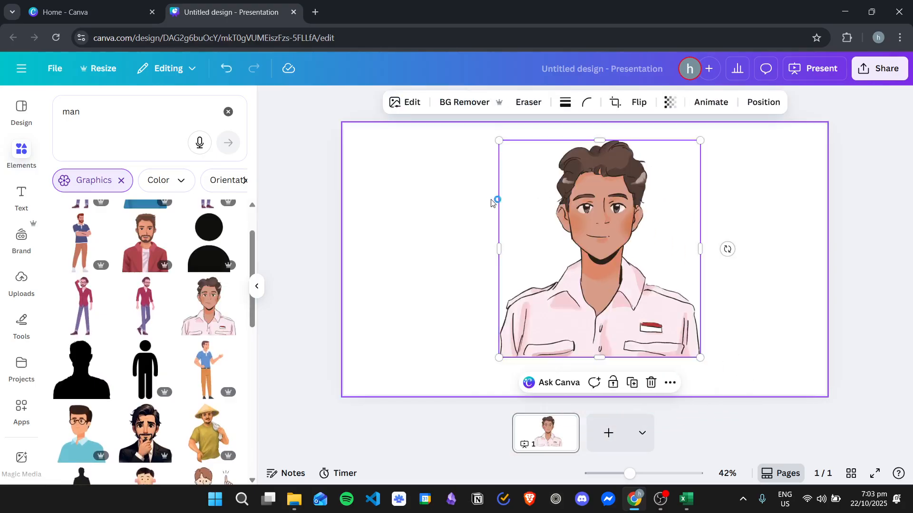
click(403, 297)
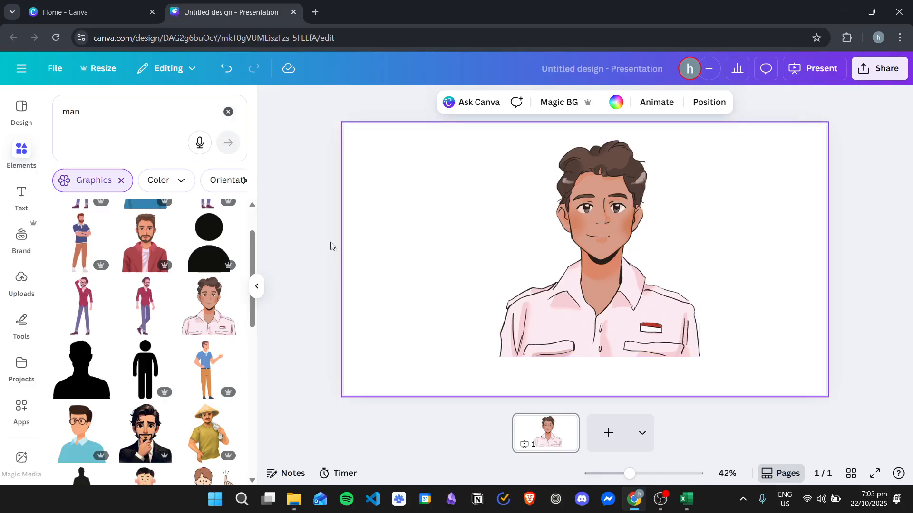
click(605, 303)
mouse_move(595, 237)
mouse_down()
mouse_move(571, 247)
mouse_move(582, 247)
mouse_up()
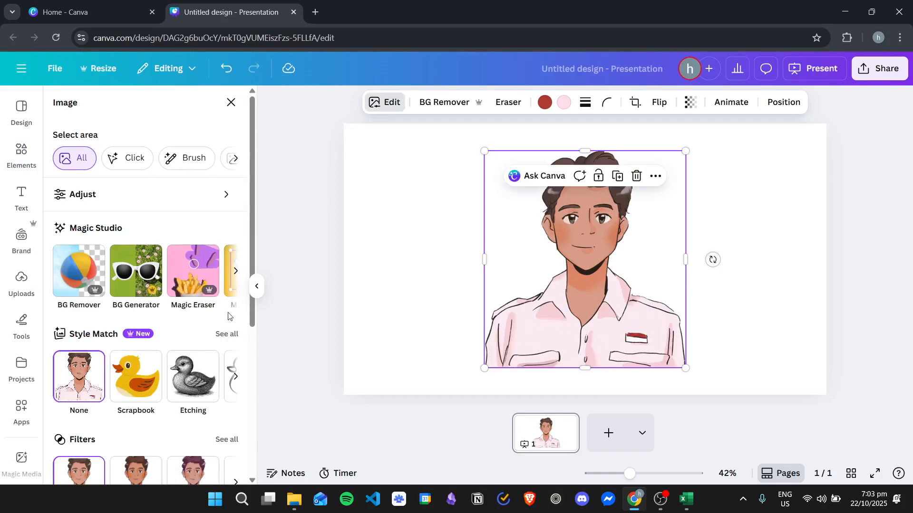
- Apply the Mono preset of the Duotone effect to the man graphic
scroll(158, 307, down, 5)
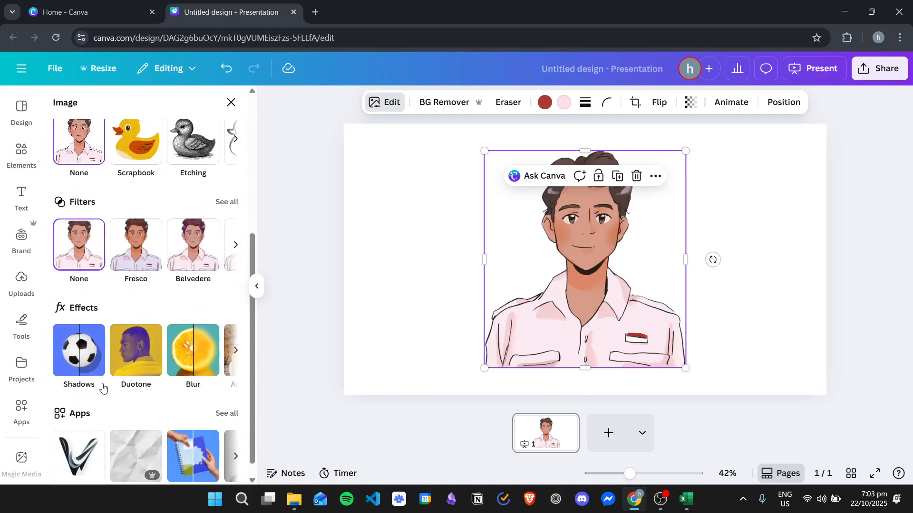
click(147, 358)
scroll(146, 310, down, 4)
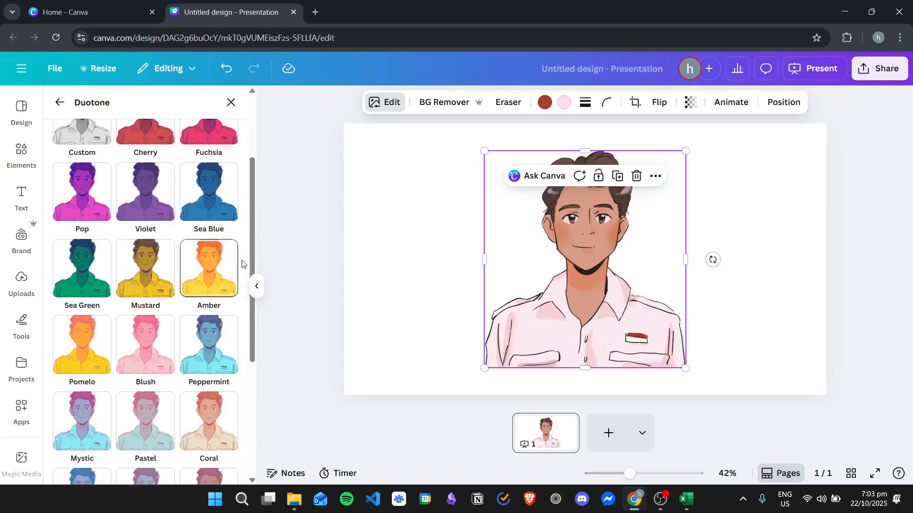
scroll(146, 311, down, 4)
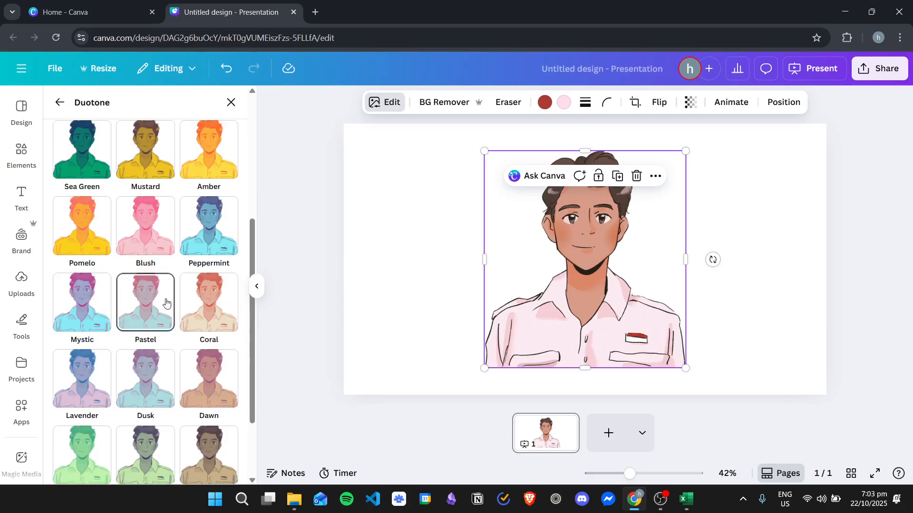
scroll(238, 291, down, 1)
click(82, 432)
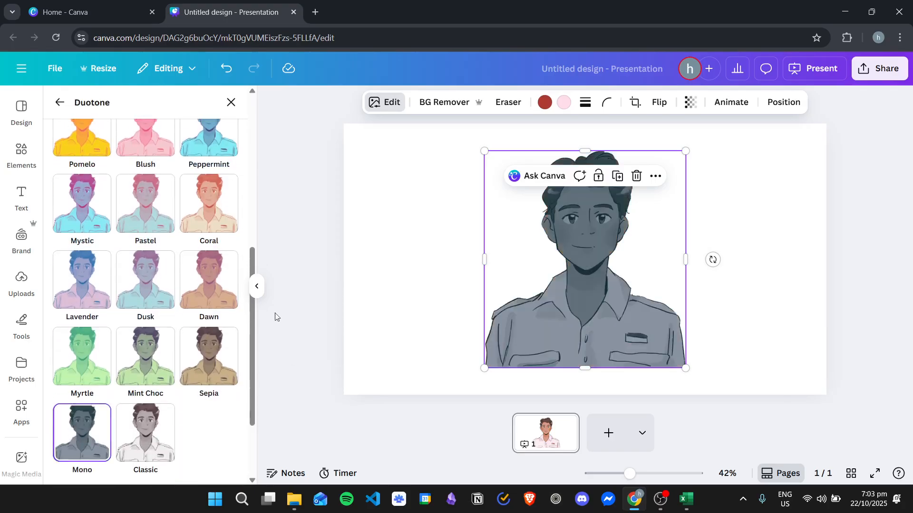
- Set the highlights colour of the graphic's Mono duotone to black
scroll(145, 300, down, 2)
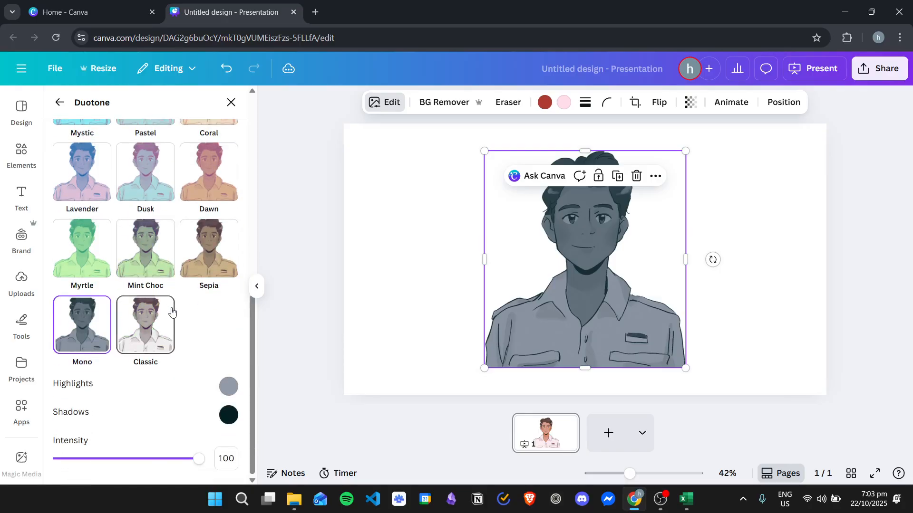
click(230, 388)
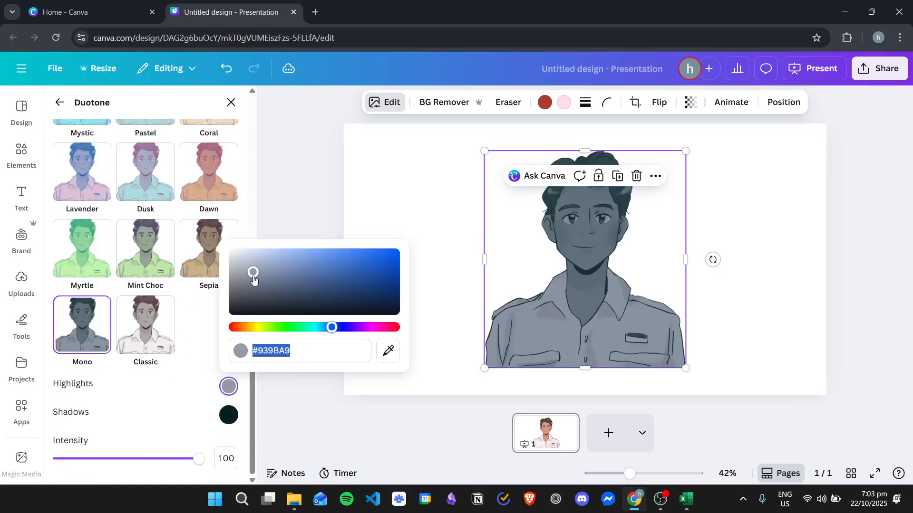
drag(253, 276, 416, 316)
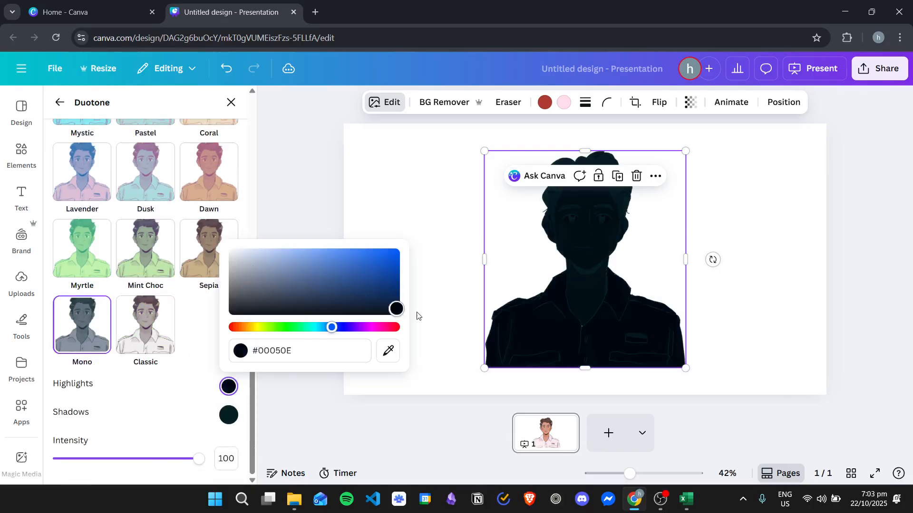
click(438, 388)
click(452, 380)
click(484, 154)
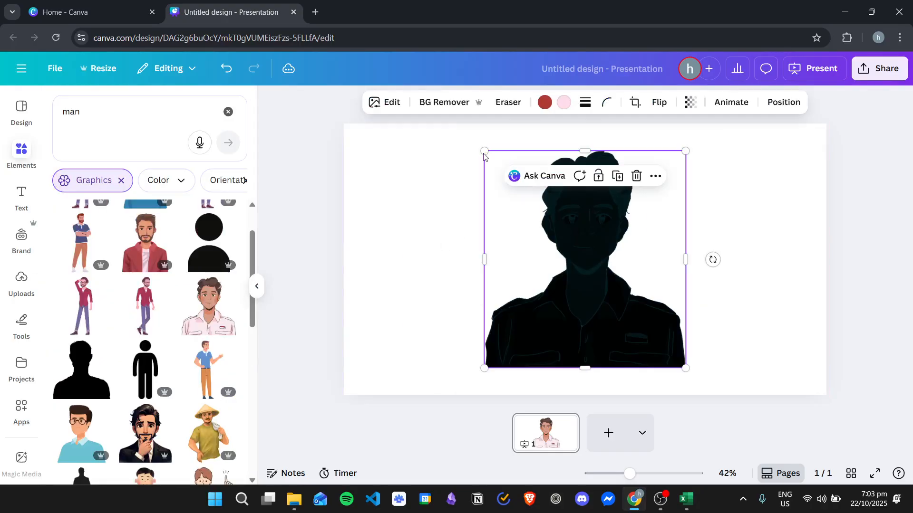
- Set the shadows colour of the graphic's Mono duotone to black, forming a solid silhouette
click(380, 102)
scroll(243, 426, down, 5)
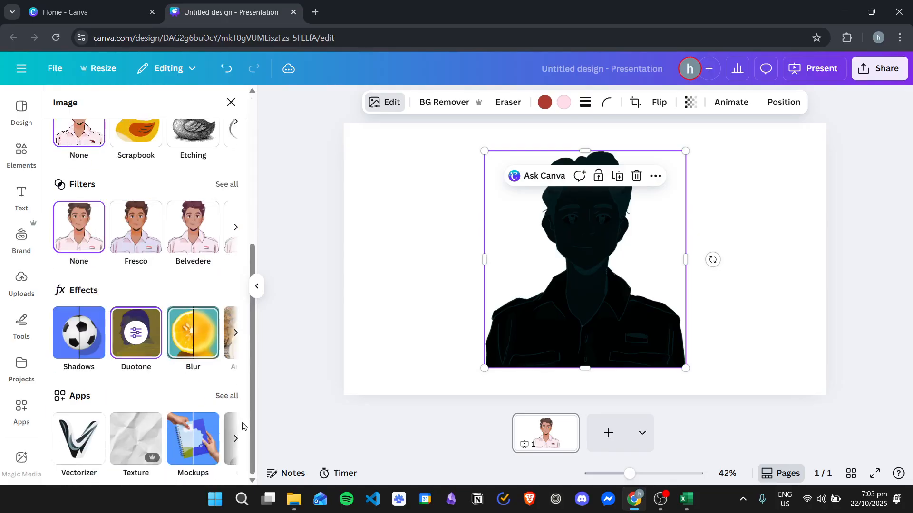
click(136, 333)
scroll(192, 390, down, 5)
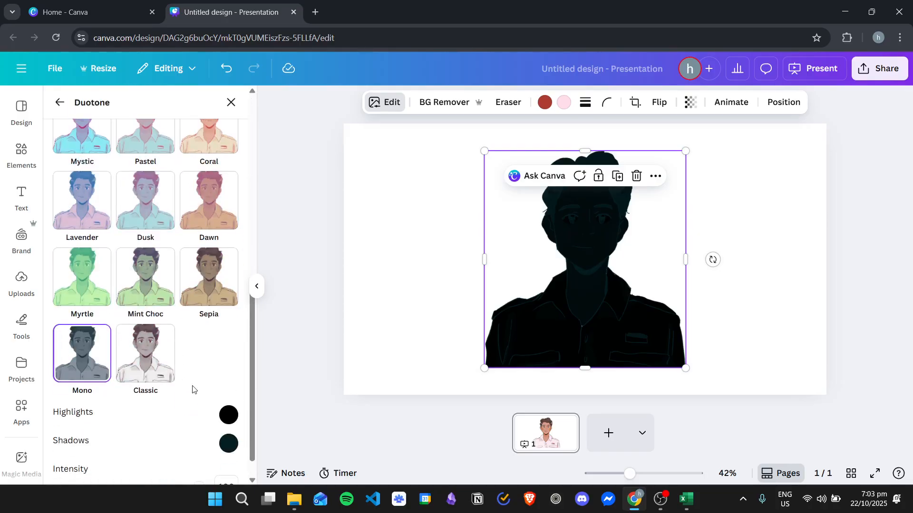
click(229, 444)
drag(362, 365, 455, 391)
click(439, 335)
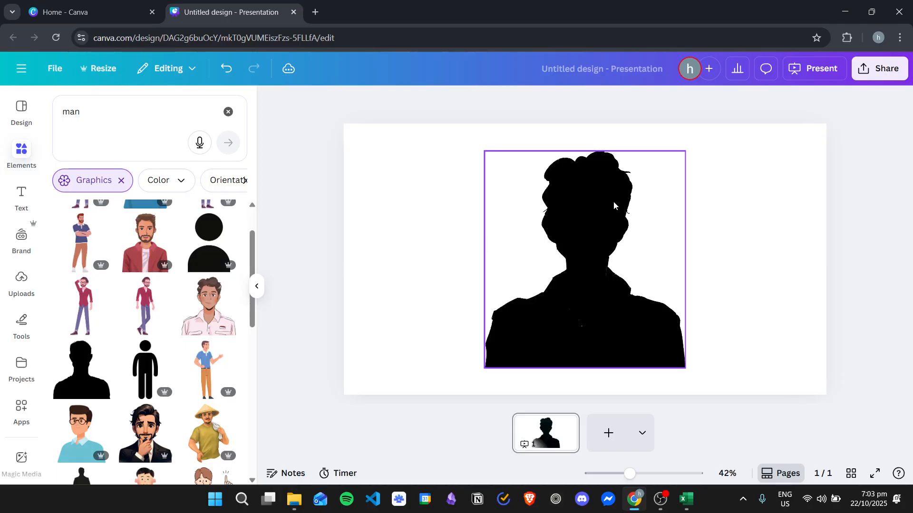
click(406, 239)
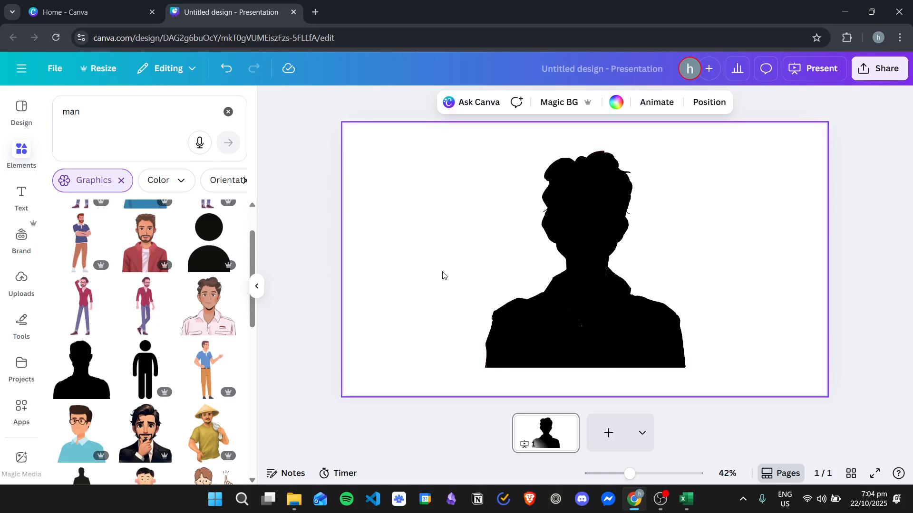
- Duplicate the black silhouette and place the copy partly overlapping the original, shifted toward the page's left side
click(588, 241)
right_click(586, 229)
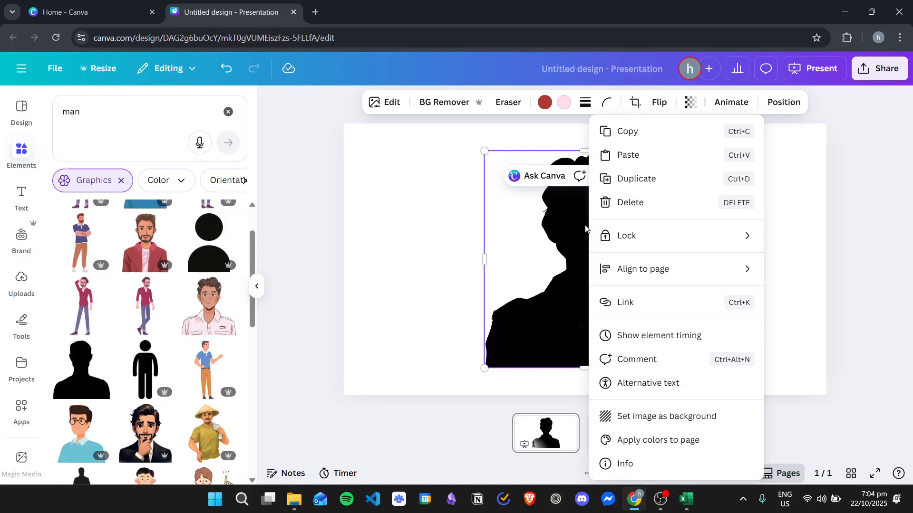
click(632, 177)
drag(648, 261, 509, 246)
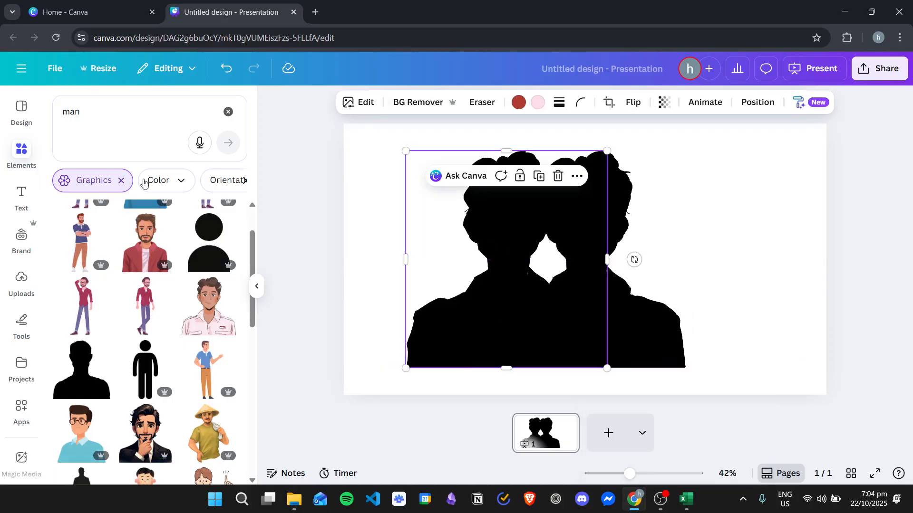
- Remove the Duotone effect from the silhouette copy to restore its original colours
click(369, 107)
scroll(159, 311, down, 5)
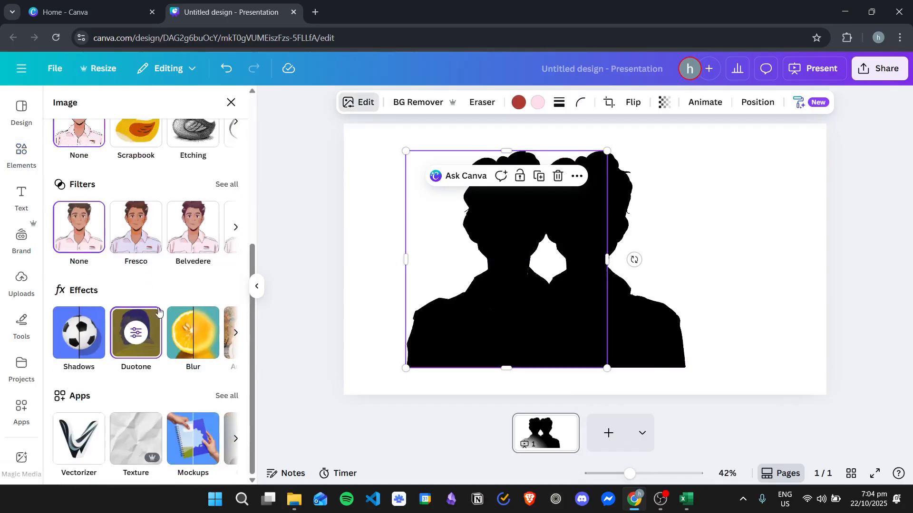
click(138, 336)
click(82, 158)
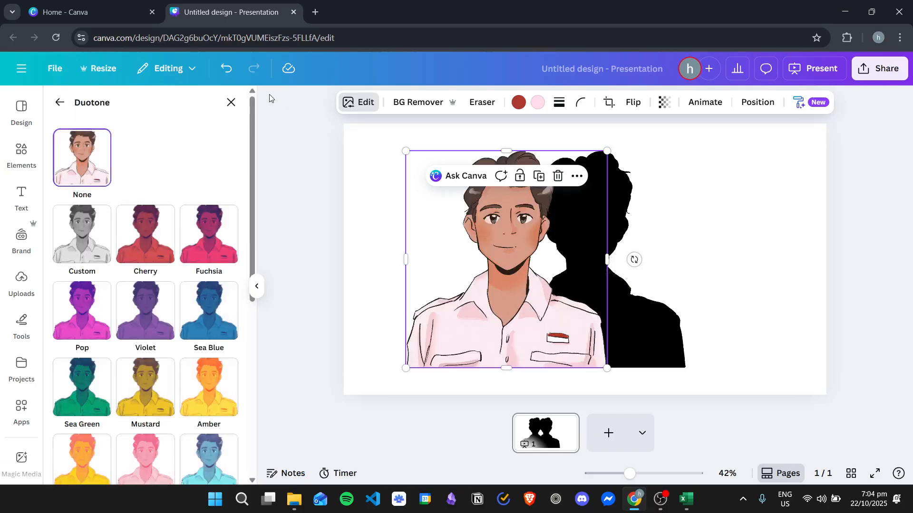
click(232, 103)
- Align the coloured copy exactly over the black silhouette and crop it to its left half
drag(498, 283, 577, 283)
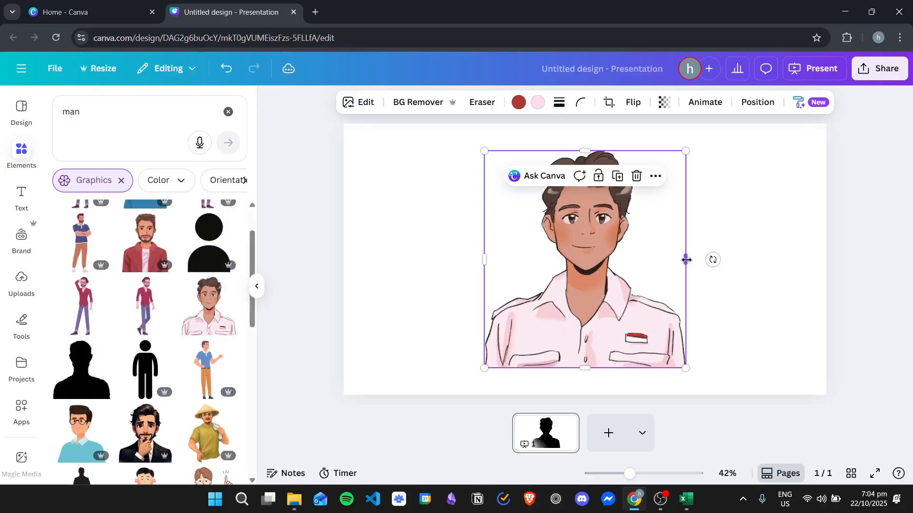
drag(685, 260, 585, 260)
click(754, 261)
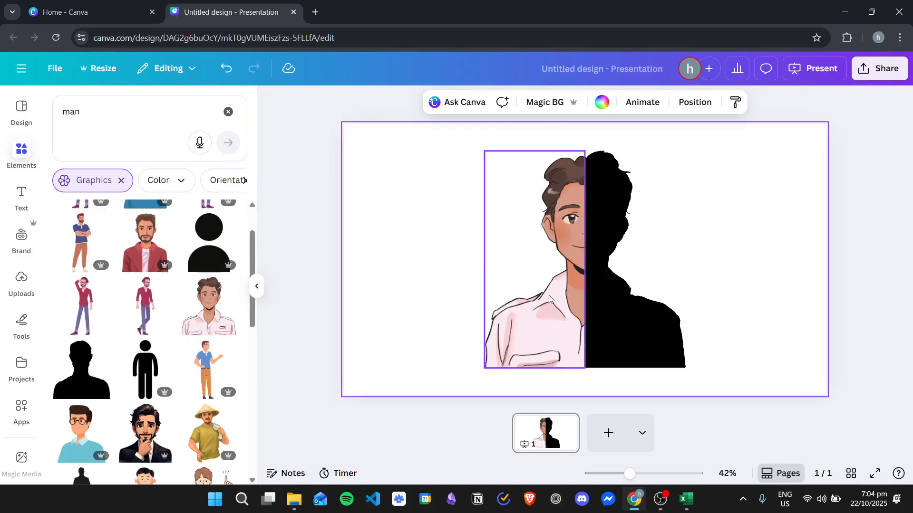
- Crop the coloured copy from below up to the chin and widen the crop to the full head
click(556, 359)
drag(533, 368, 534, 268)
click(738, 247)
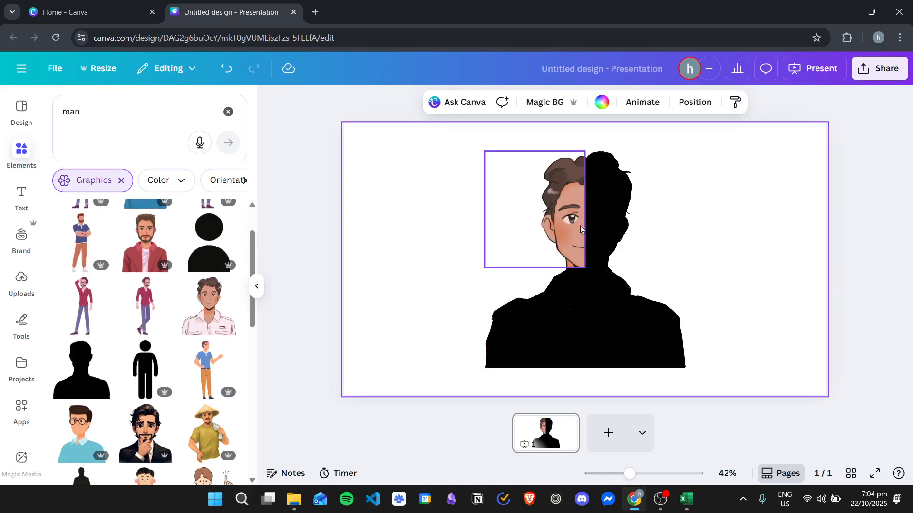
click(581, 228)
drag(582, 209, 682, 215)
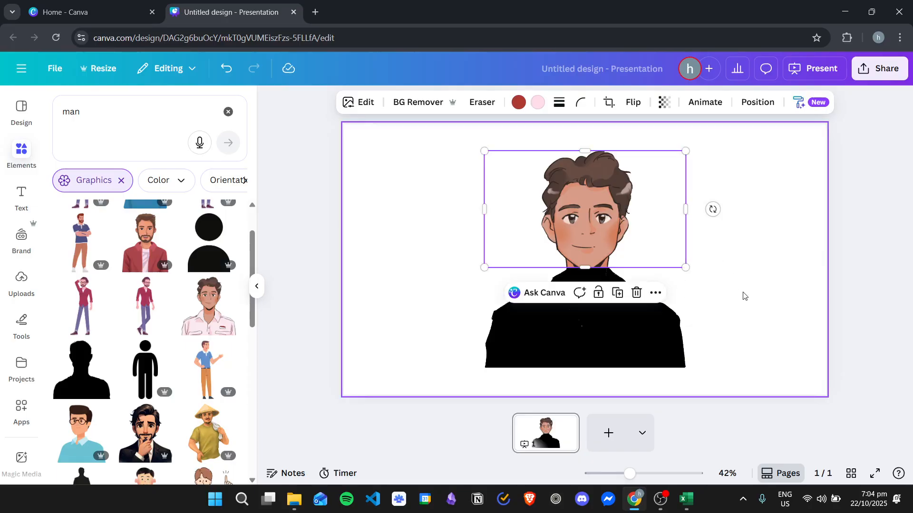
- Extend the coloured copy's crop down to its full height and crop it back to the left half
drag(587, 264, 587, 368)
drag(682, 260, 585, 261)
click(756, 227)
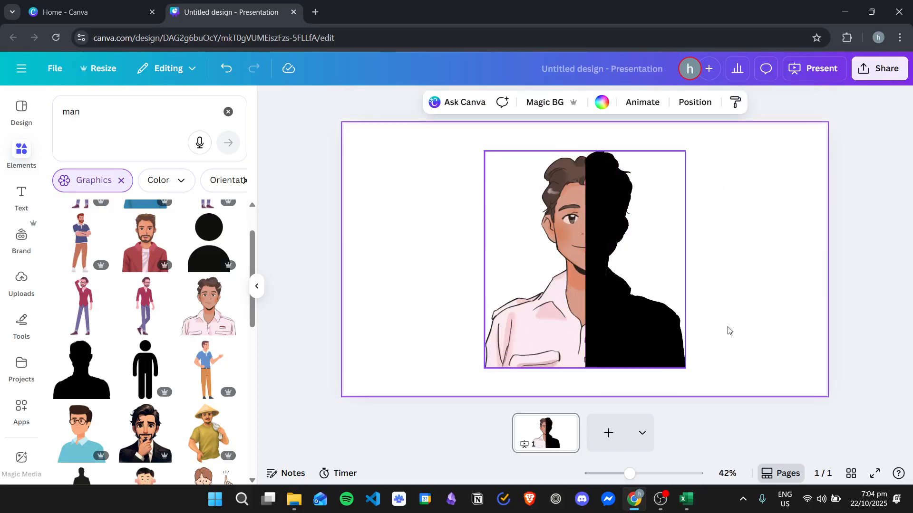
- Add a blank second page and insert the photo of the smiling man in a white T-shirt
click(608, 433)
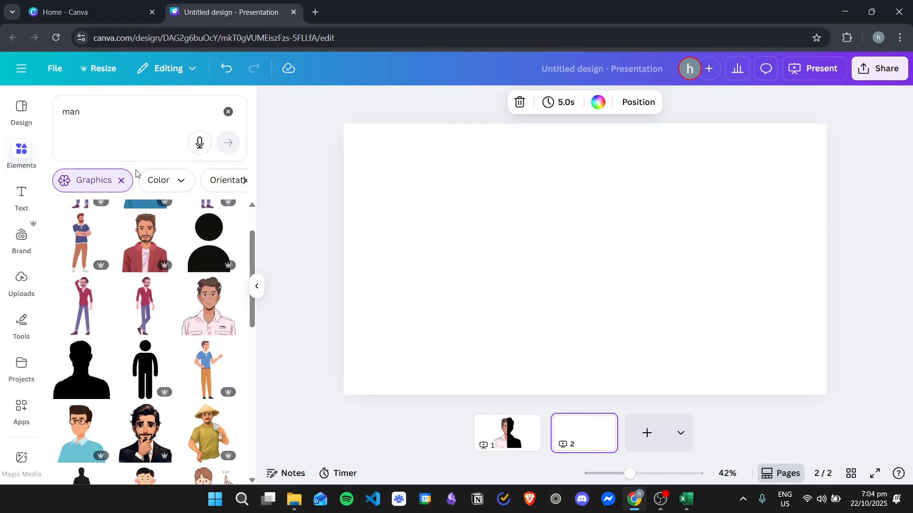
click(121, 181)
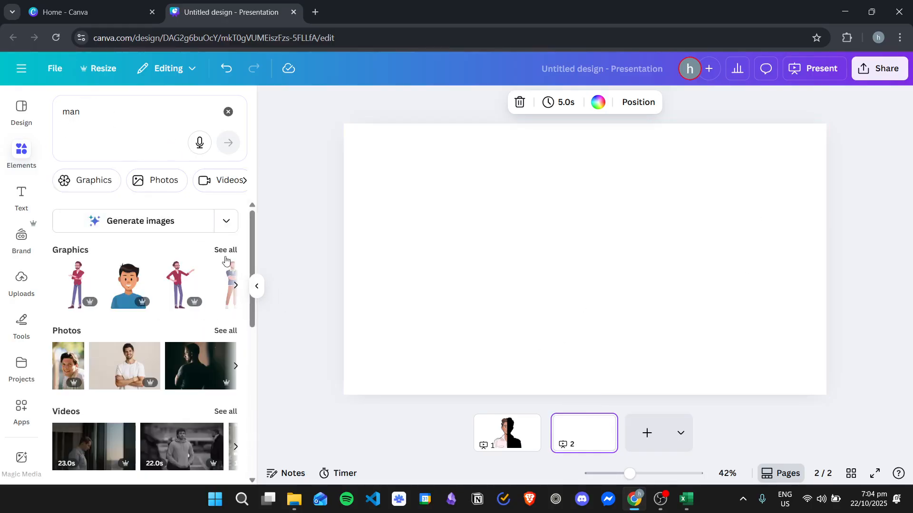
click(124, 370)
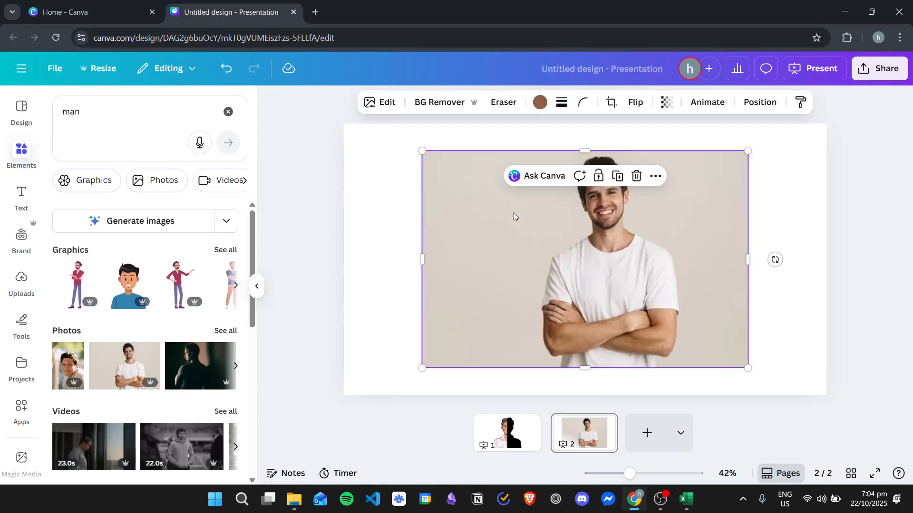
- Move the photo to the page's top-left corner and enlarge it to nearly the full page height
right_click(537, 237)
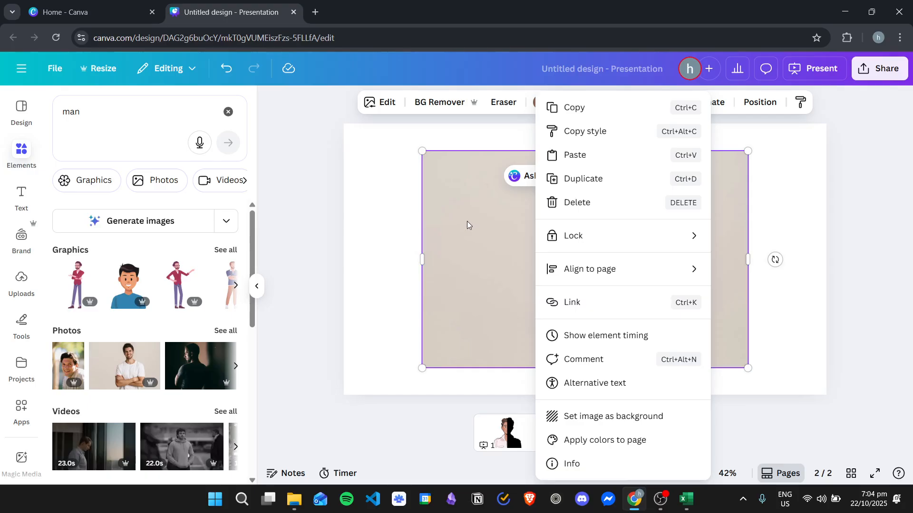
click(469, 226)
drag(470, 202, 411, 184)
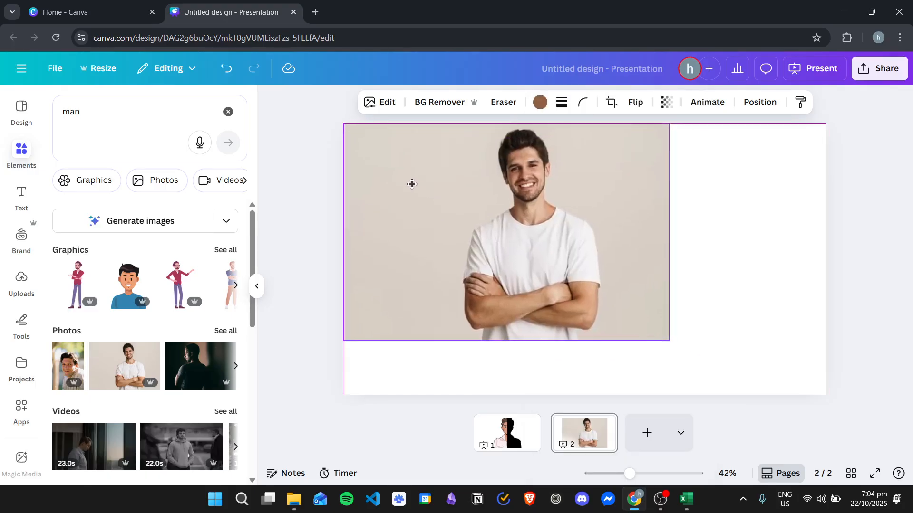
drag(668, 341, 785, 326)
- Set the photo of the smiling man as the background of the second page
right_click(623, 268)
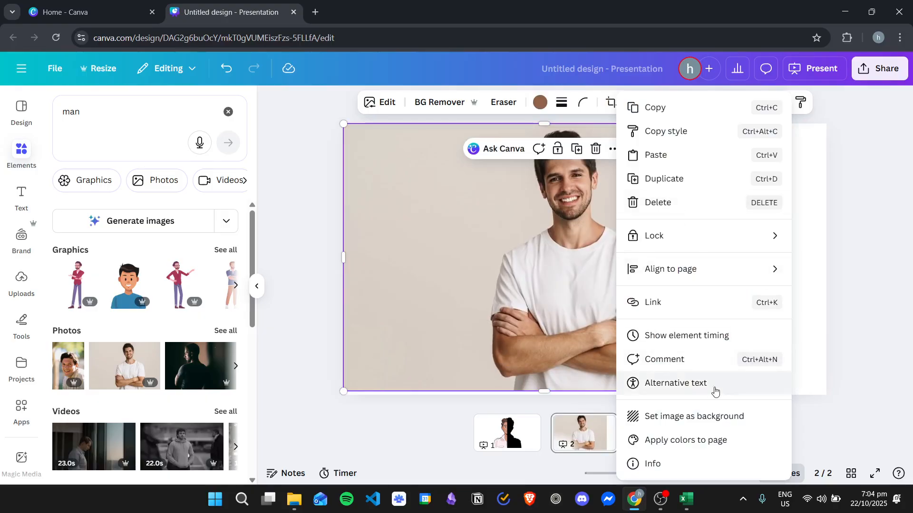
click(716, 415)
click(727, 192)
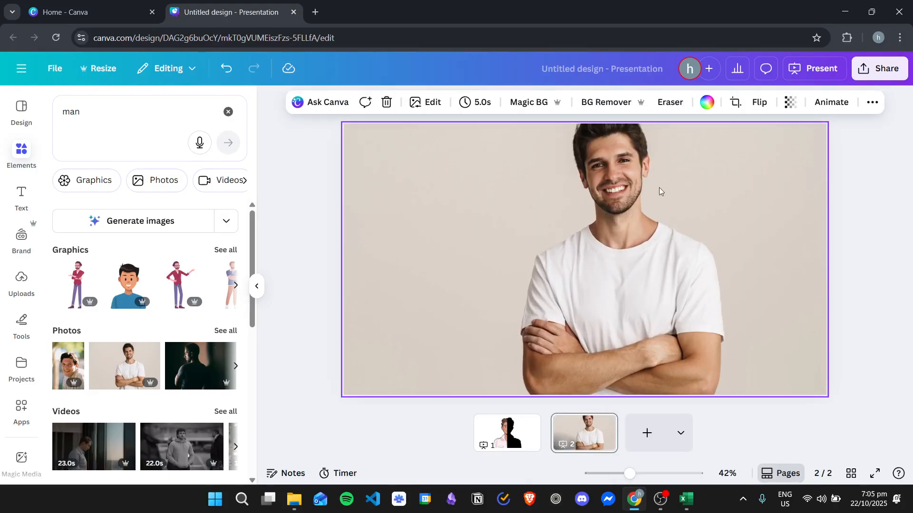
drag(664, 162, 670, 189)
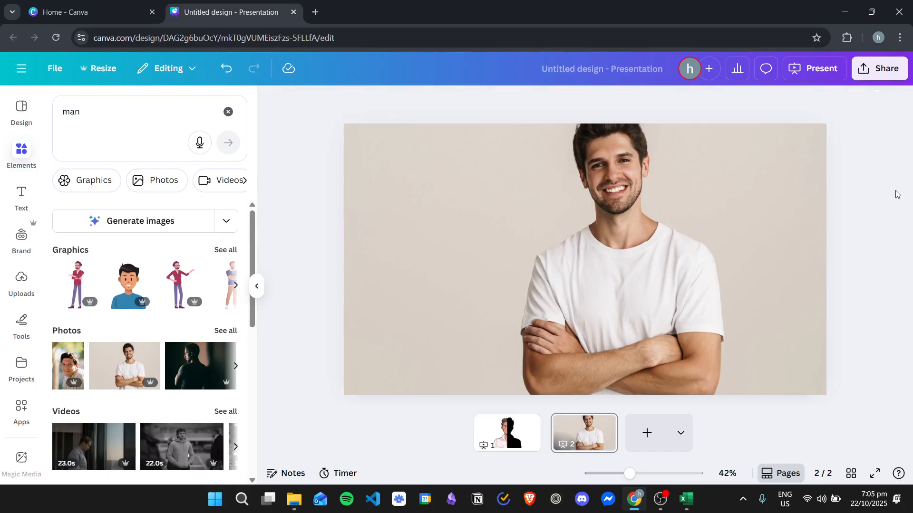
- Remove the background from the photo of the smiling man on the second page with BG Remover
click(623, 196)
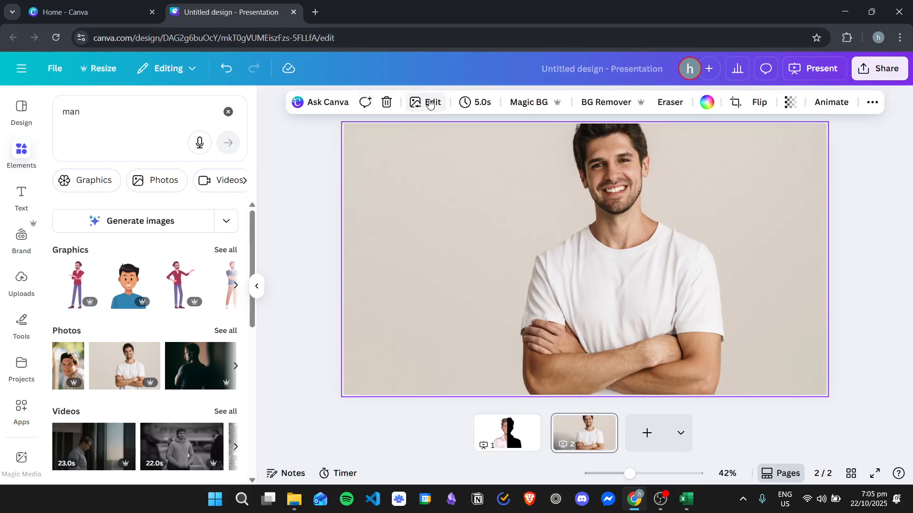
click(427, 103)
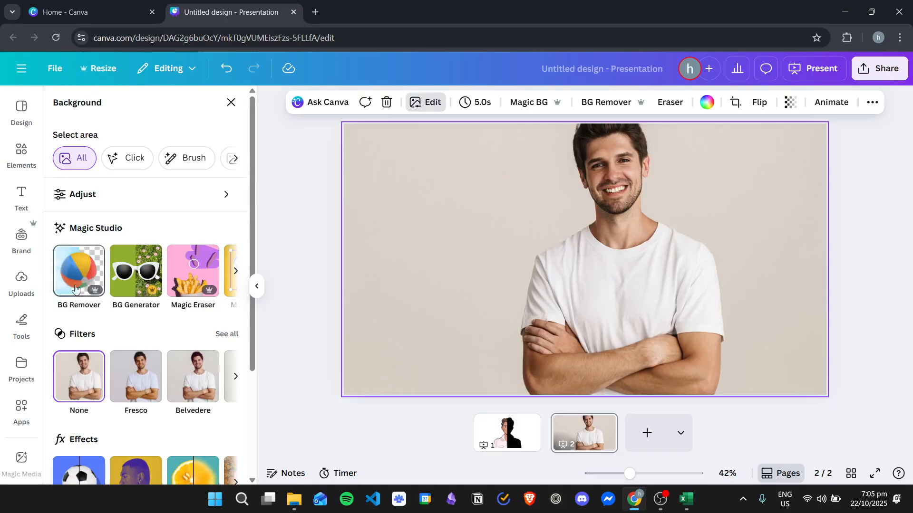
click(80, 269)
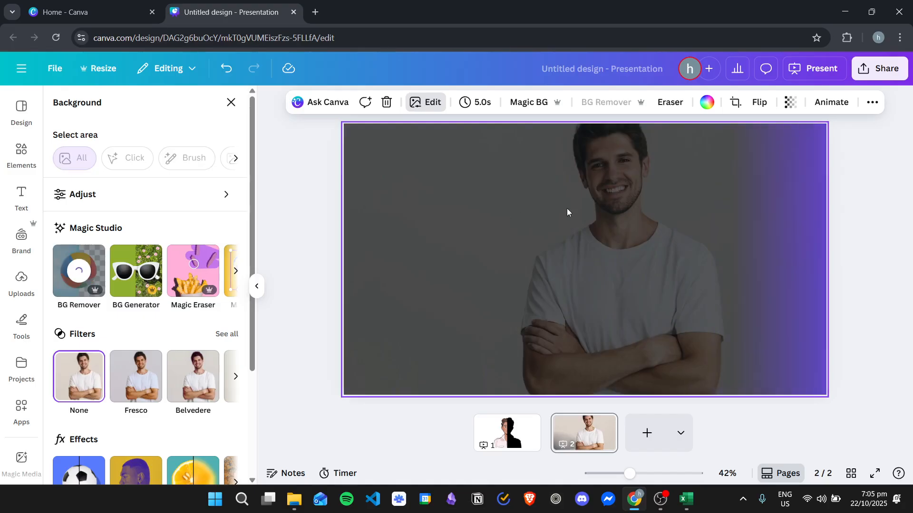
- Search the web for "background remover", view the remove.bg site as an alternative, and return to the design, closing the site
click(314, 12)
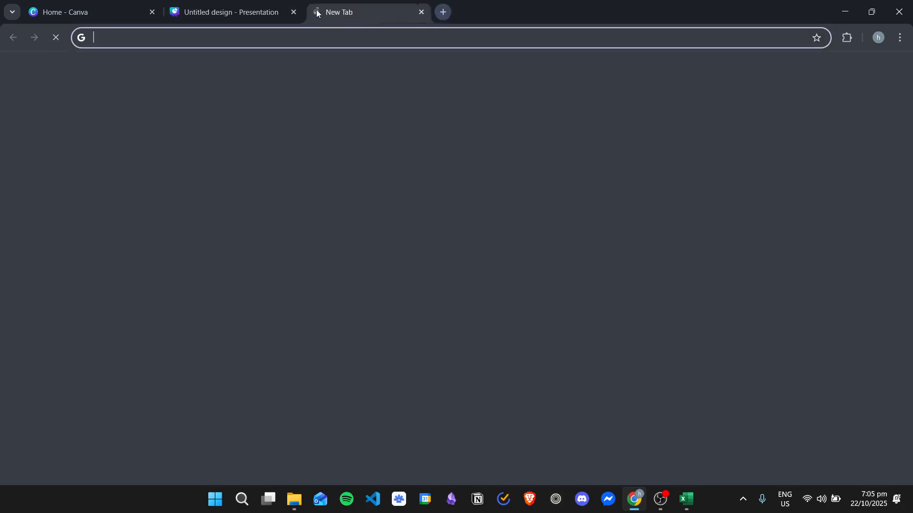
text(background remover)
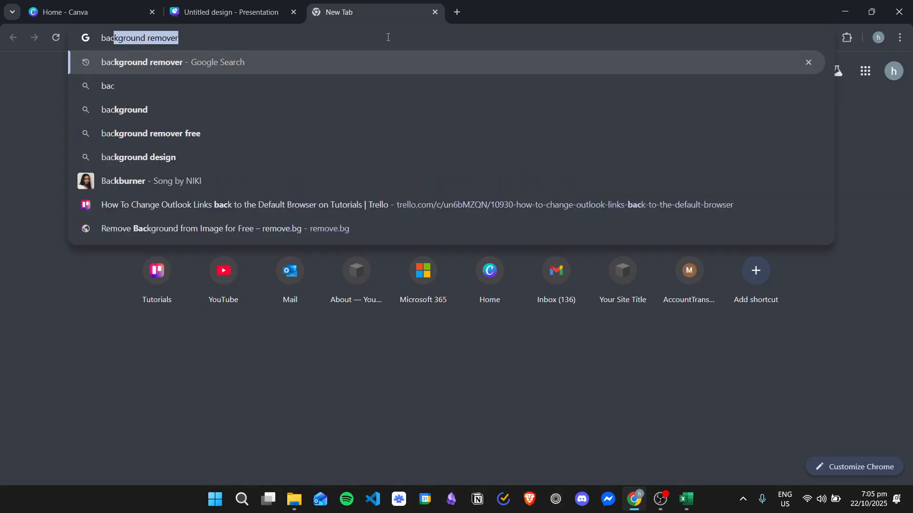
key(Return)
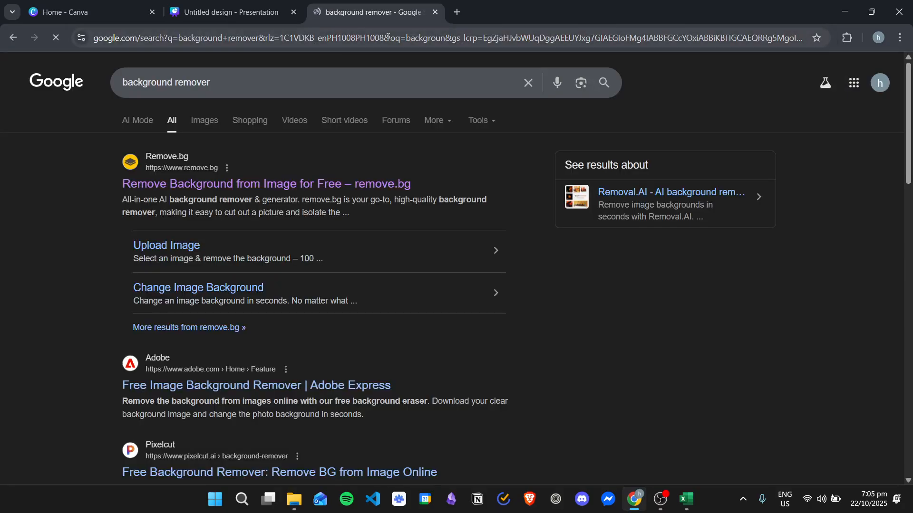
click(218, 187)
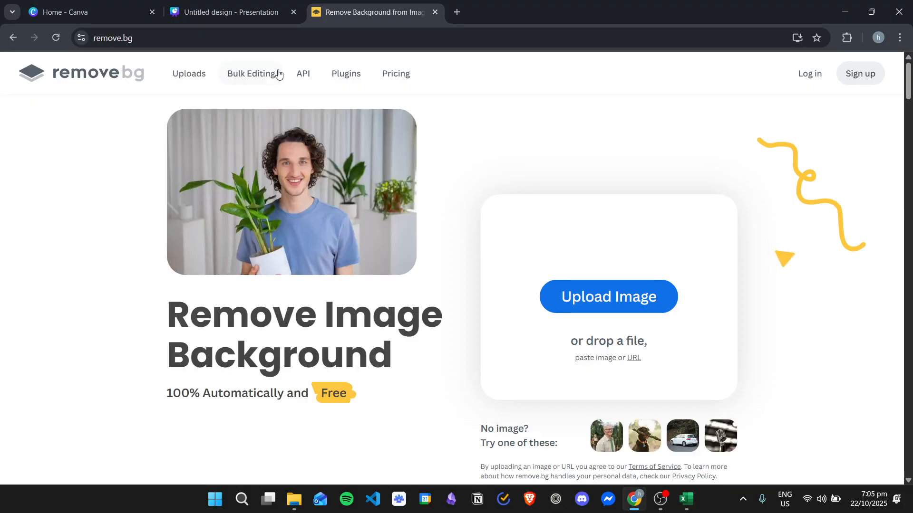
click(266, 12)
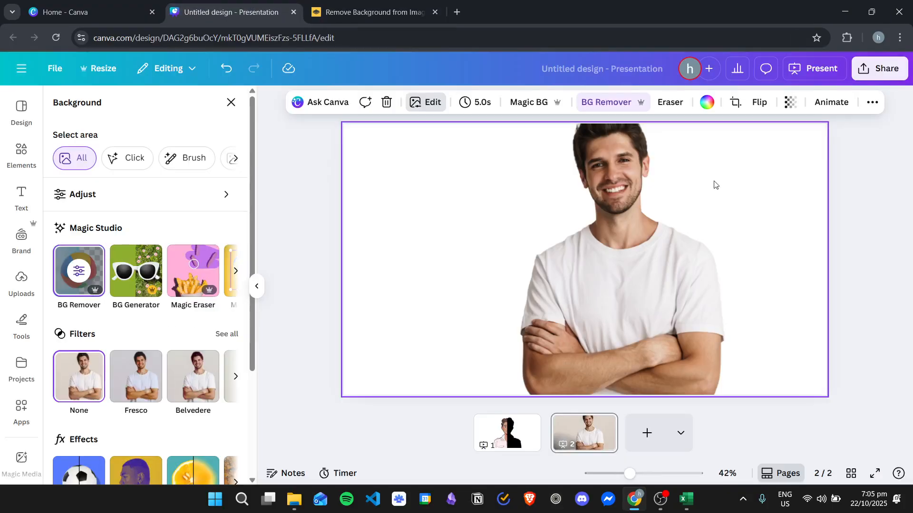
click(435, 12)
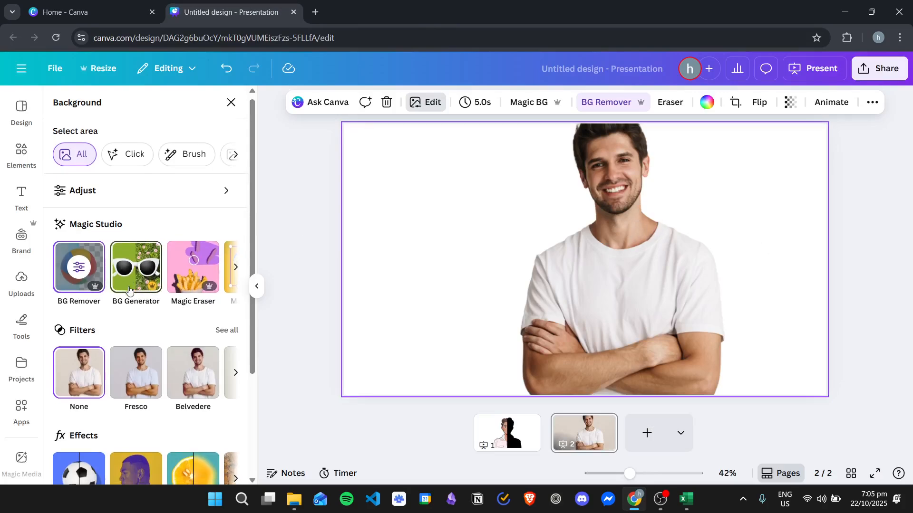
- Apply the Mono Duotone effect to the cut-out photo of the man
scroll(133, 295, down, 3)
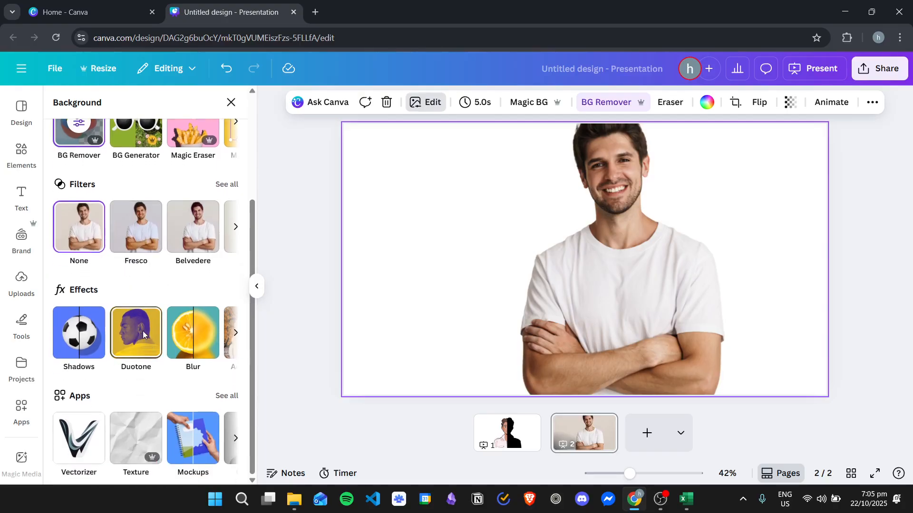
click(136, 333)
scroll(90, 309, down, 7)
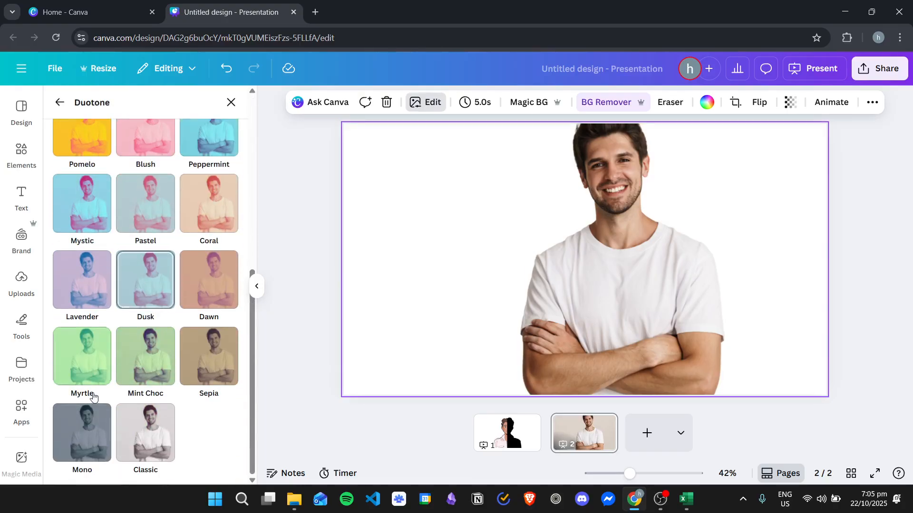
click(95, 432)
- Set the Mono effect's Highlights and Shadows colours to black (#000000) to turn the man into a silhouette
scroll(182, 318, down, 1)
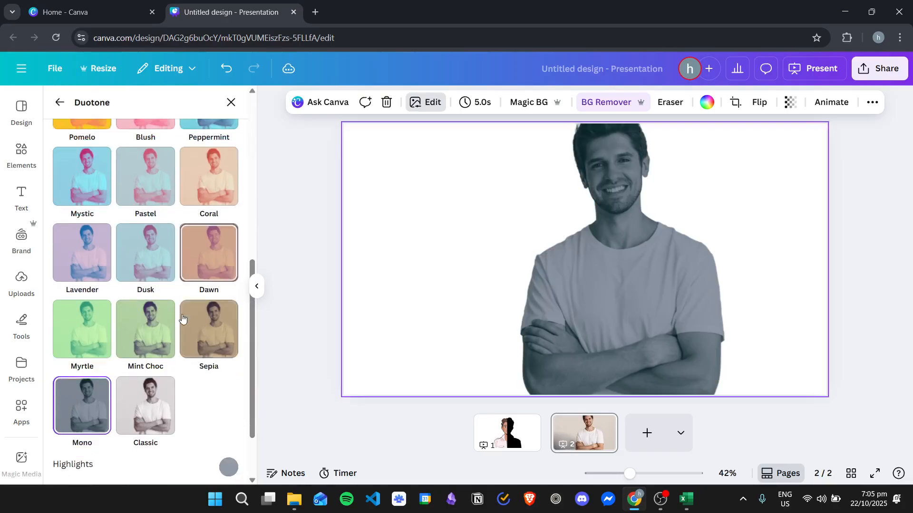
scroll(182, 318, down, 3)
click(228, 386)
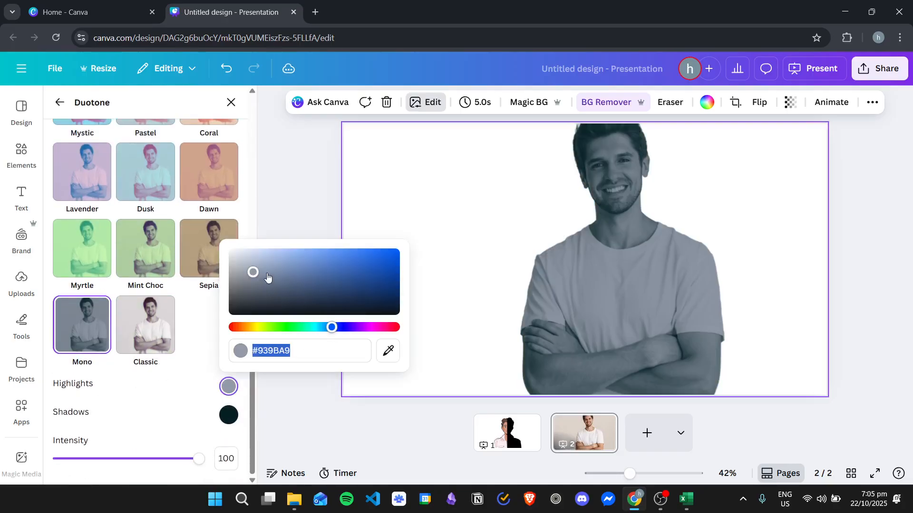
drag(268, 277, 432, 333)
click(228, 415)
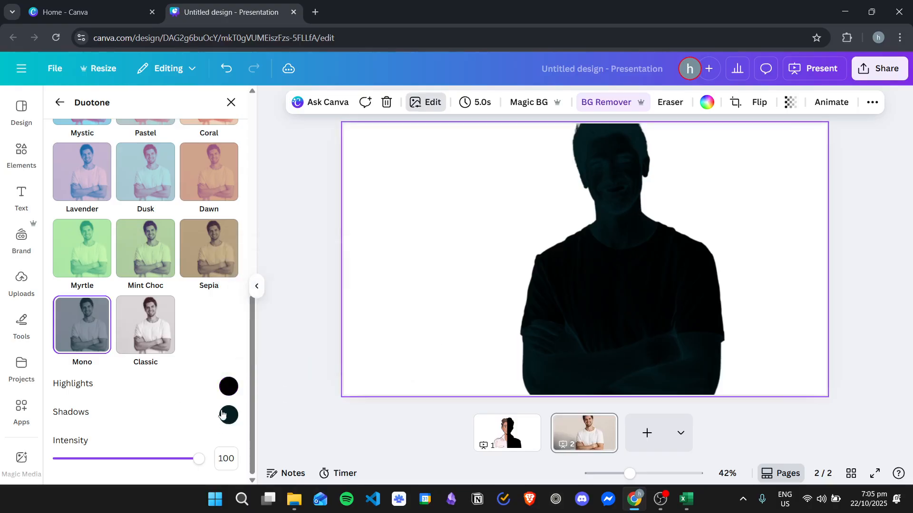
drag(379, 336, 452, 370)
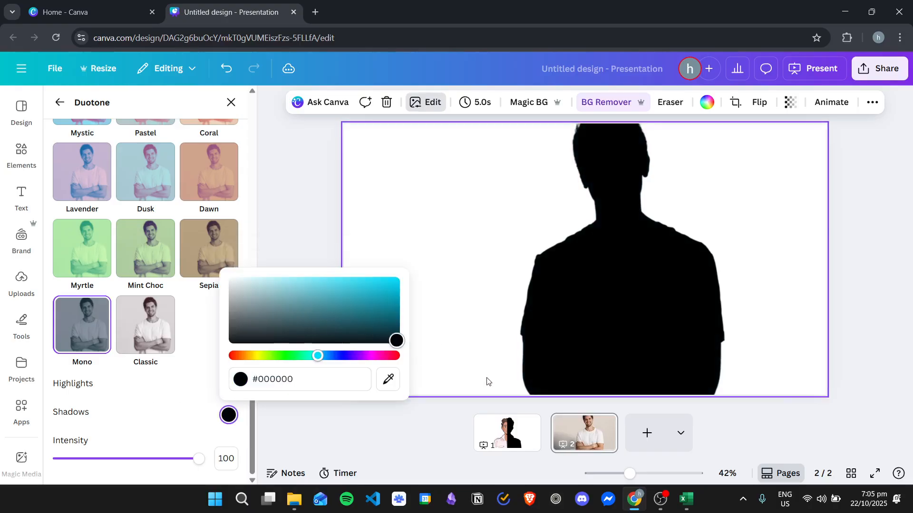
click(404, 455)
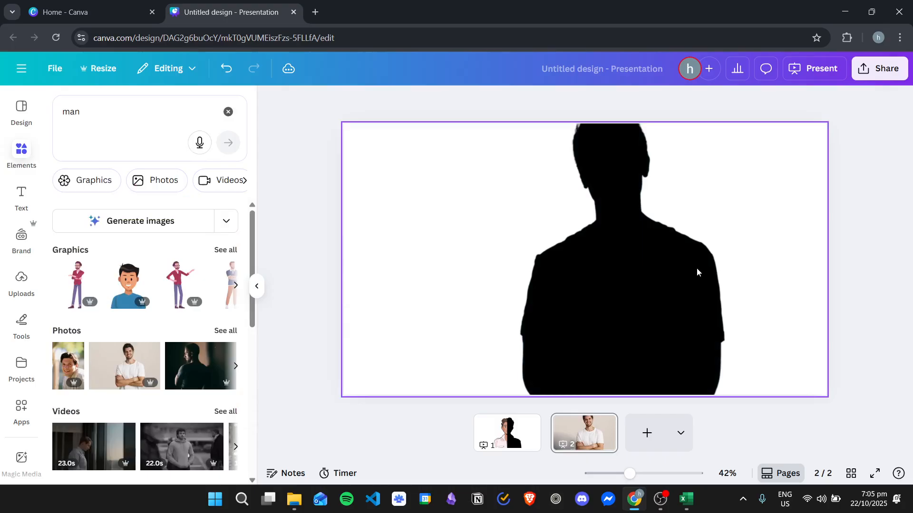
- Detach the silhouette image from the second page's background and position it at the page's centre
right_click(632, 258)
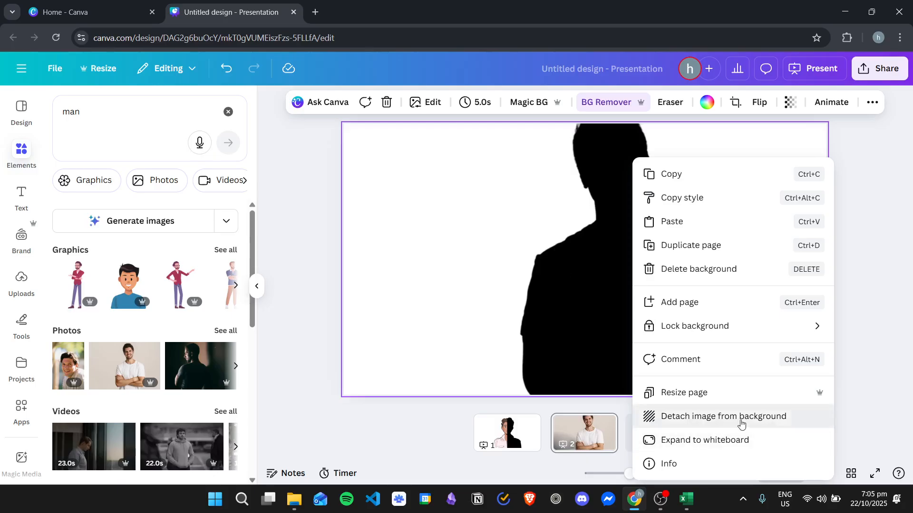
click(741, 417)
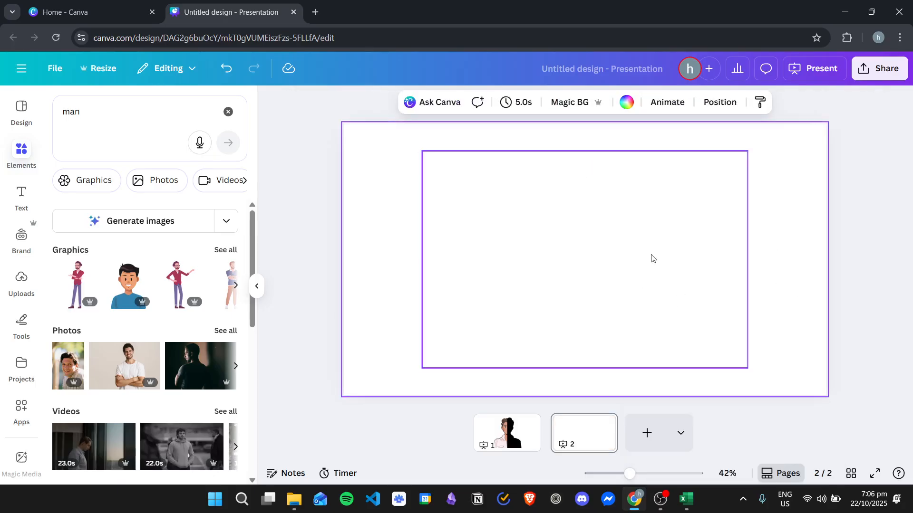
click(658, 285)
drag(656, 287, 638, 251)
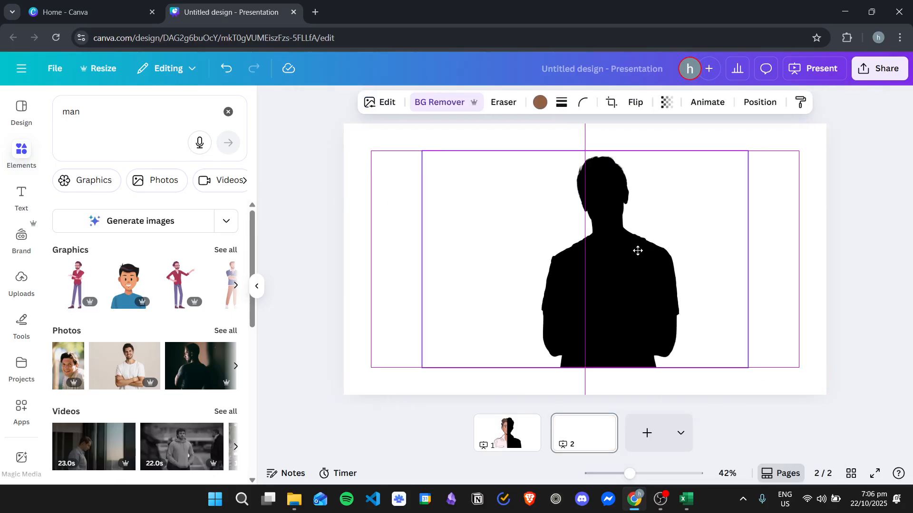
- Duplicate the silhouette image and set the copy's Duotone effect to None to restore its colours
right_click(638, 251)
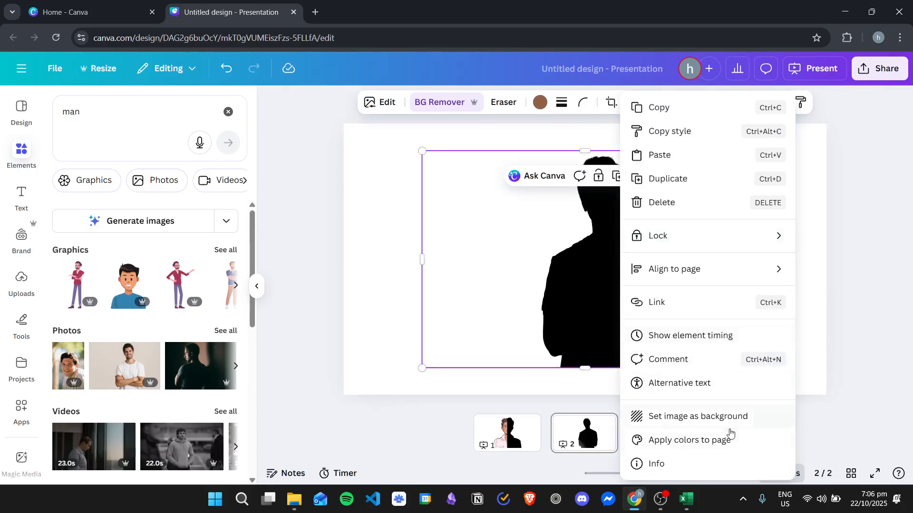
click(706, 183)
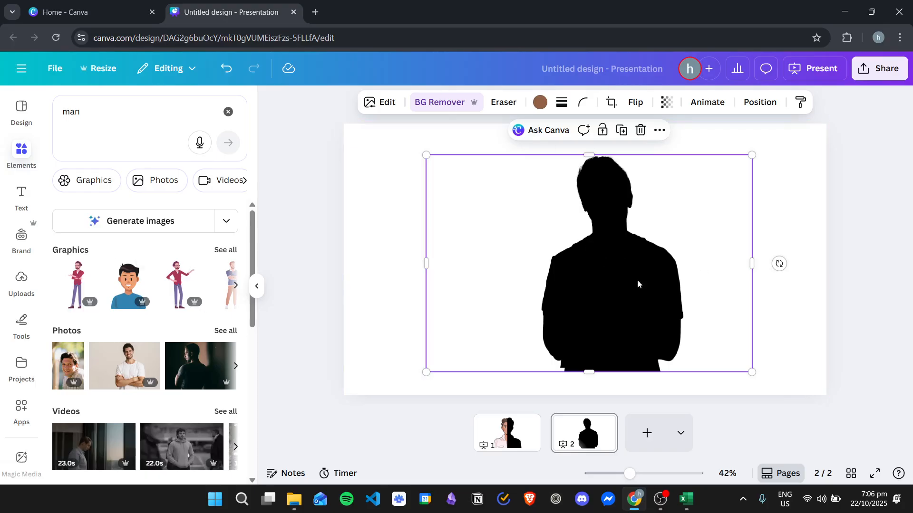
click(392, 102)
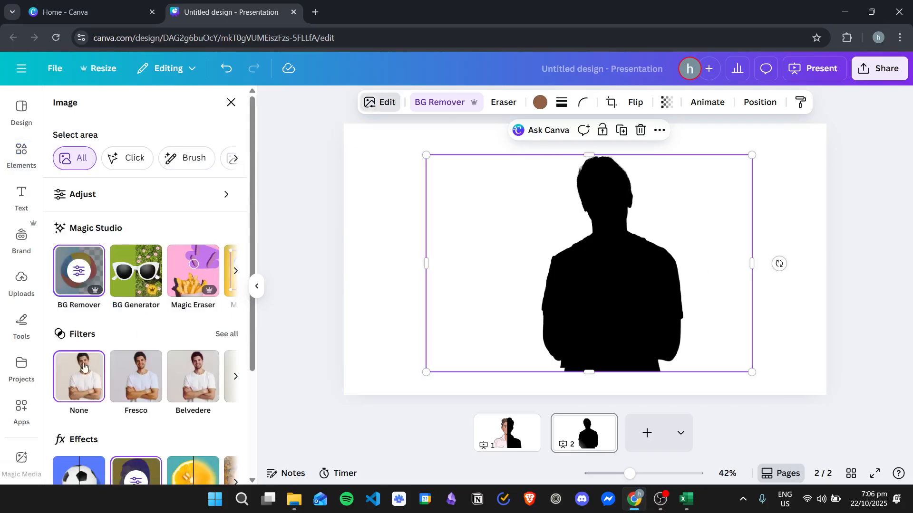
scroll(95, 361, down, 3)
click(134, 335)
click(82, 157)
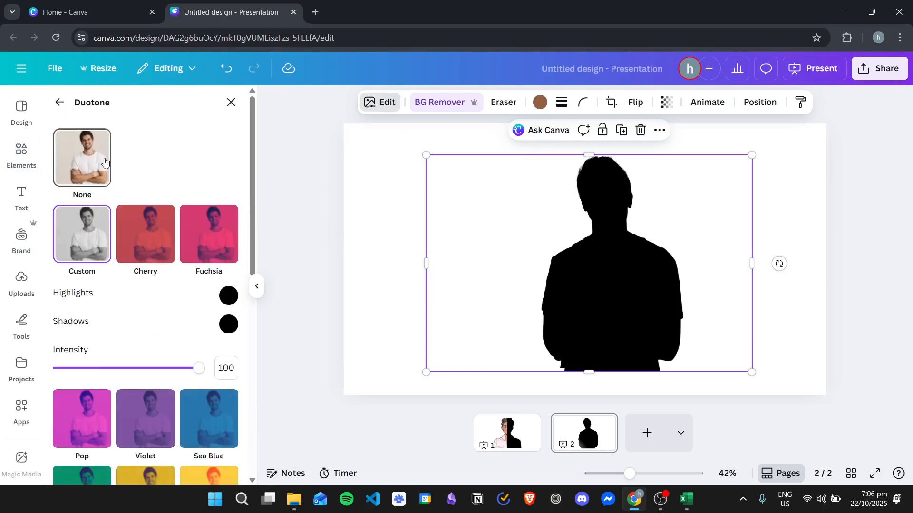
click(787, 213)
- Align the coloured copy exactly over the silhouette and crop it to the left half of the man
drag(612, 264, 608, 260)
drag(746, 261, 603, 260)
click(700, 256)
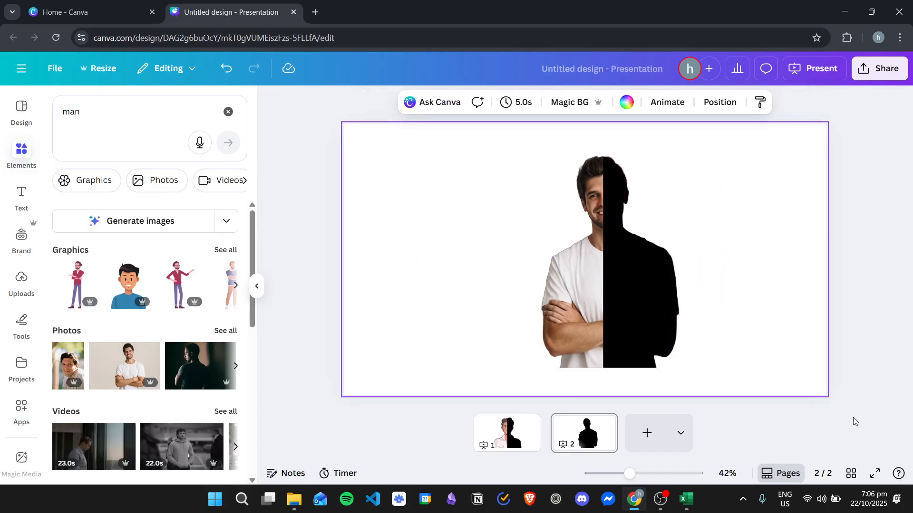